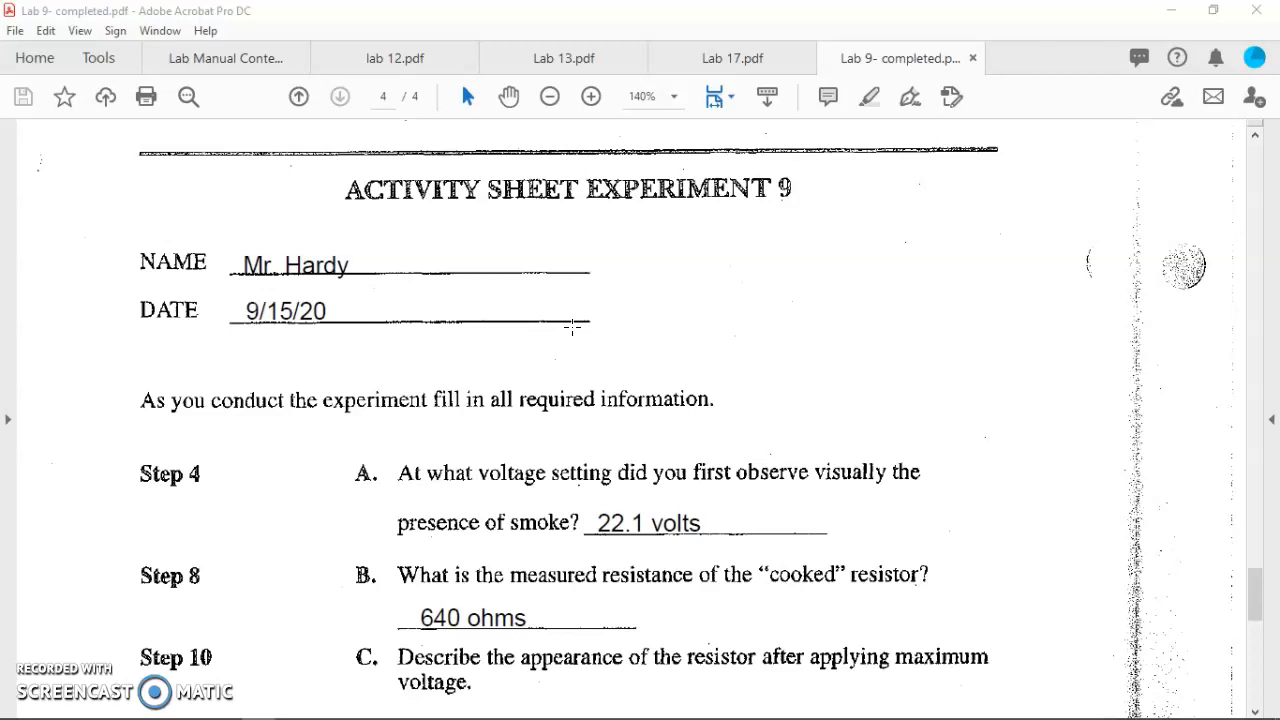
Open the Experiment 9 activity sheet on page 4 for PDF editing.
scroll(573, 325, up, 6)
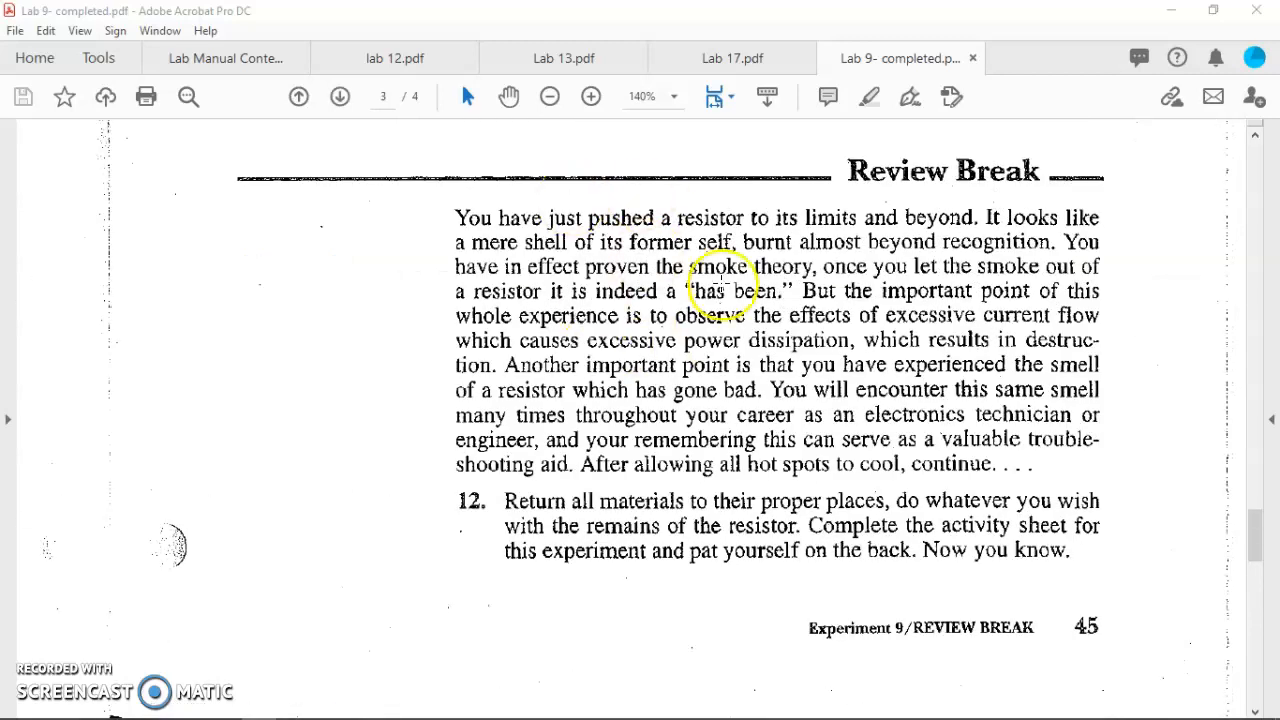
scroll(665, 290, down, 6)
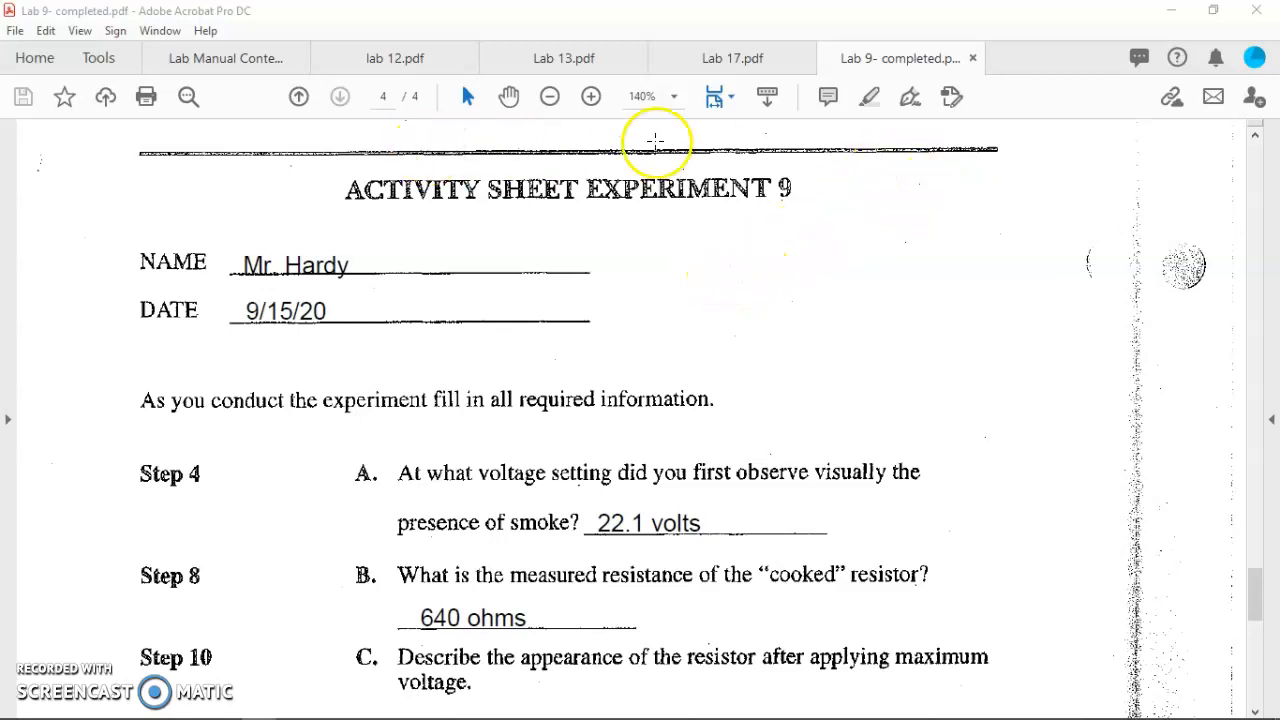
click(952, 99)
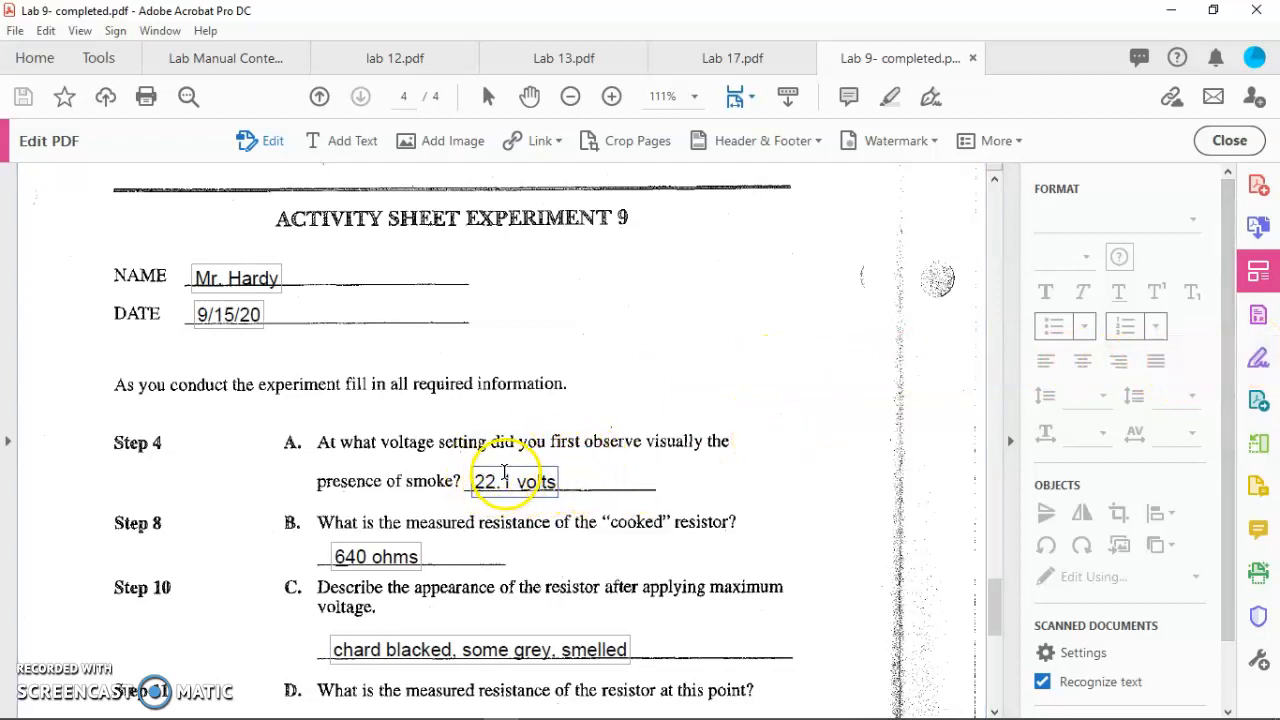
click(1258, 274)
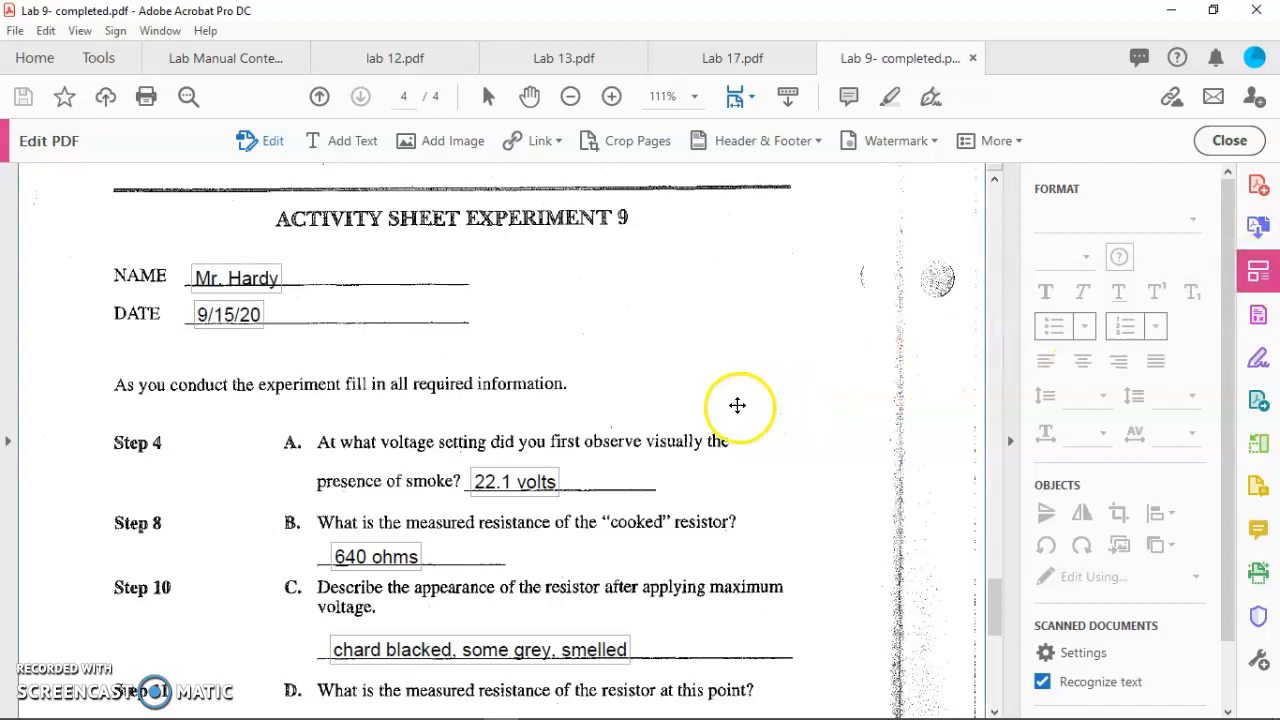
Correct the spelling of "chard" to "charred" in the Step 10 answer C about the resistor's appearance.
drag(991, 600, 993, 630)
click(373, 445)
text(re)
click(343, 436)
click(436, 438)
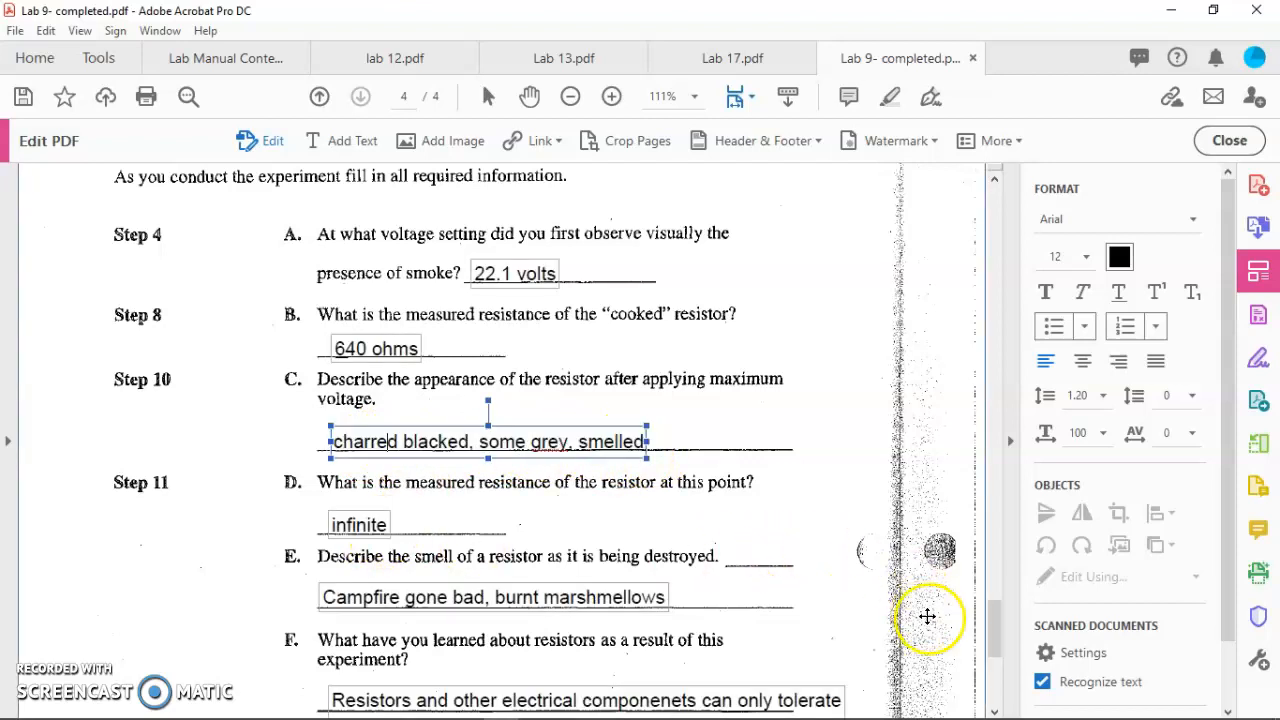
drag(994, 630, 985, 672)
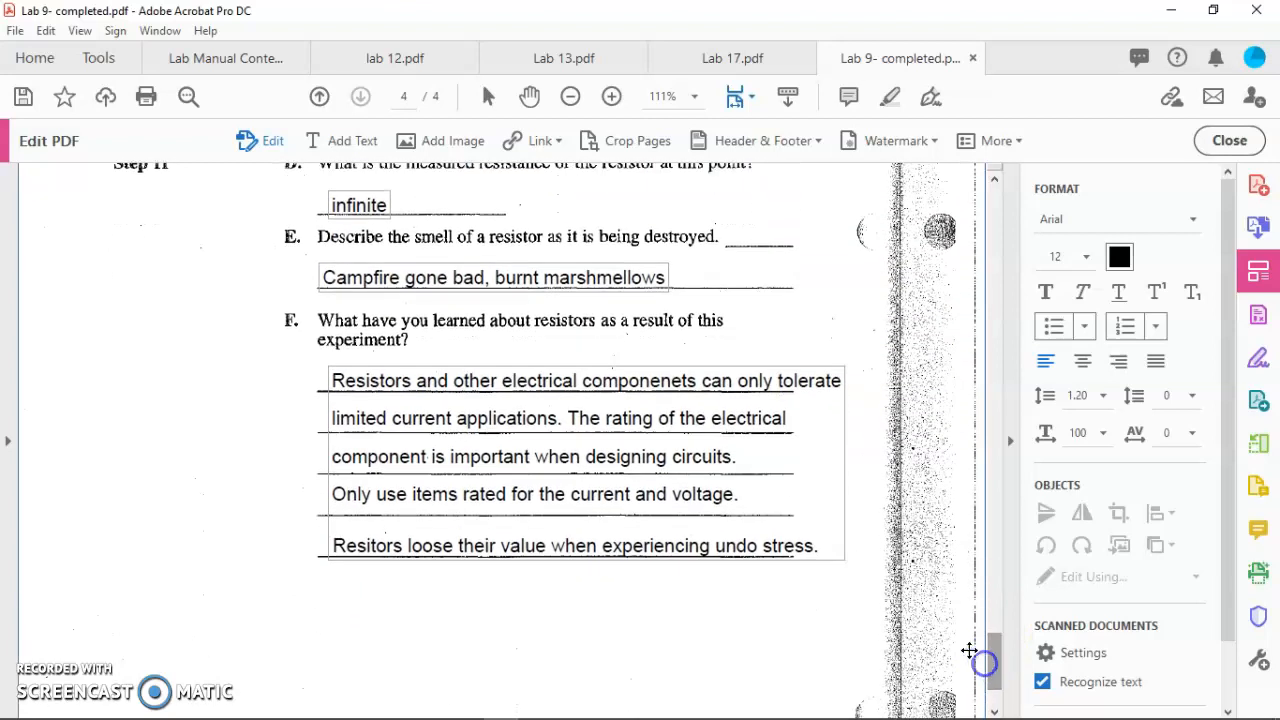
click(684, 380)
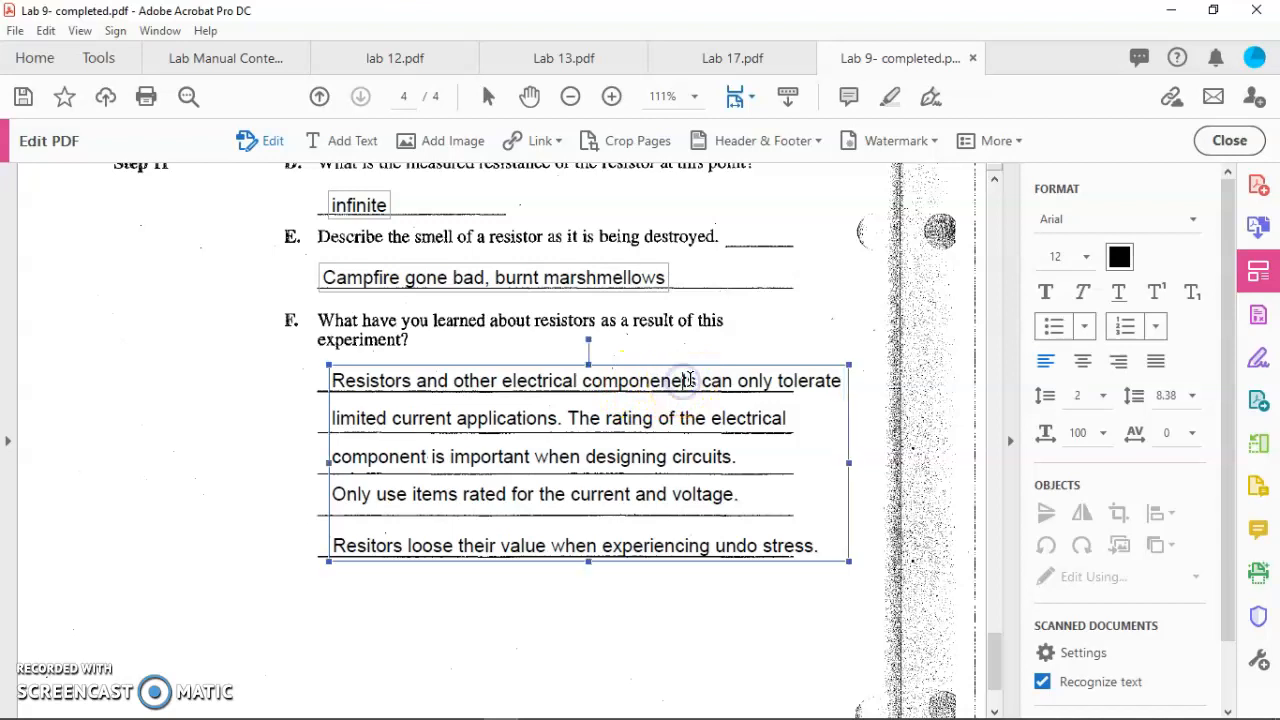
key(Delete)
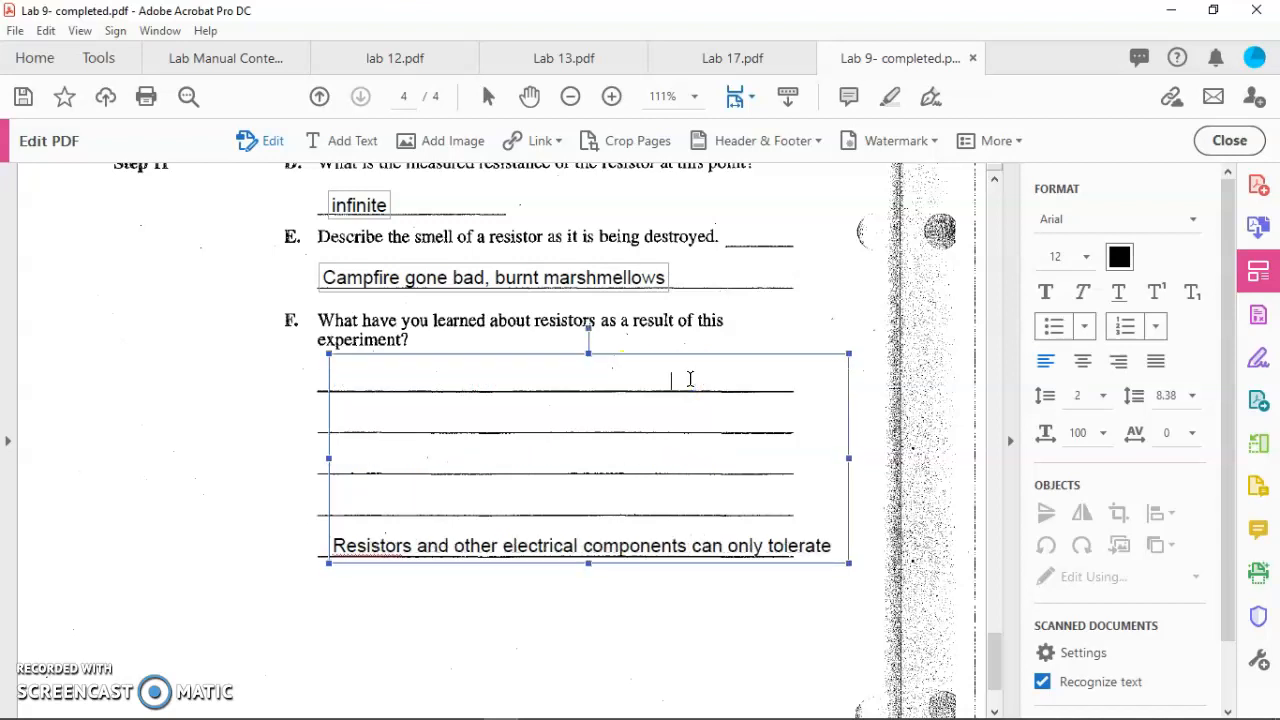
key(ctrl+z)
click(686, 380)
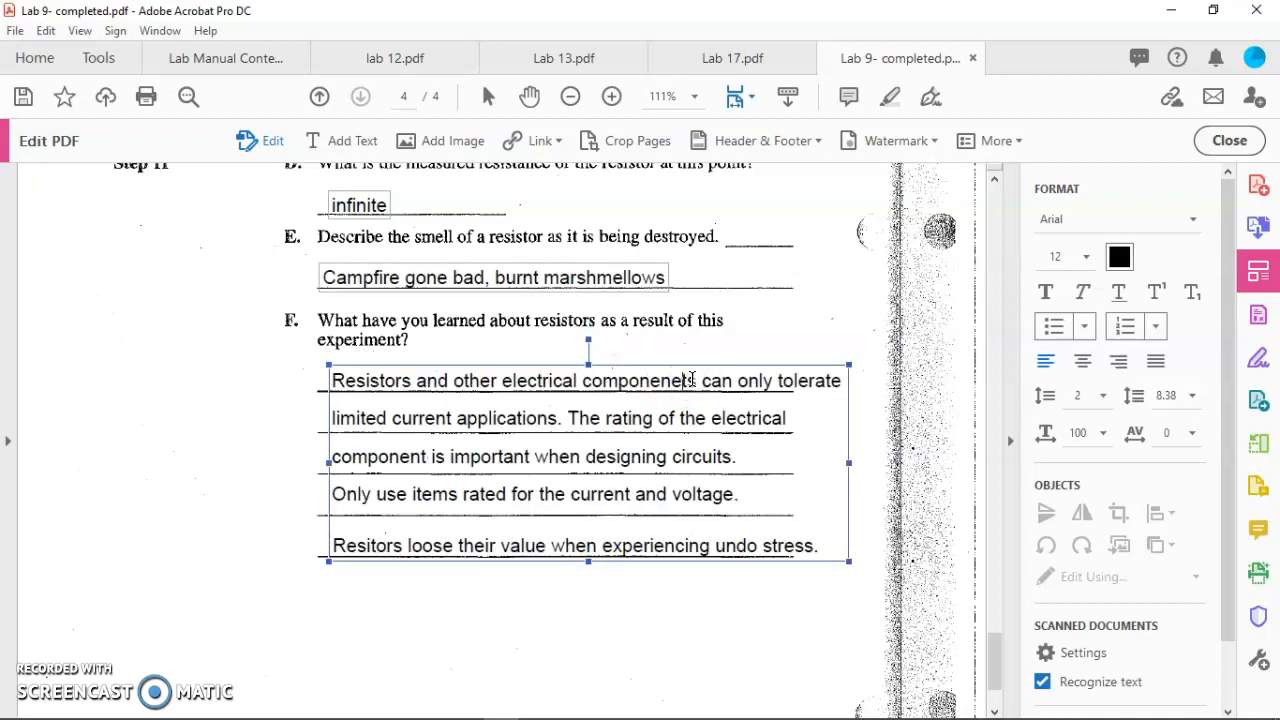
key(BackSpace)
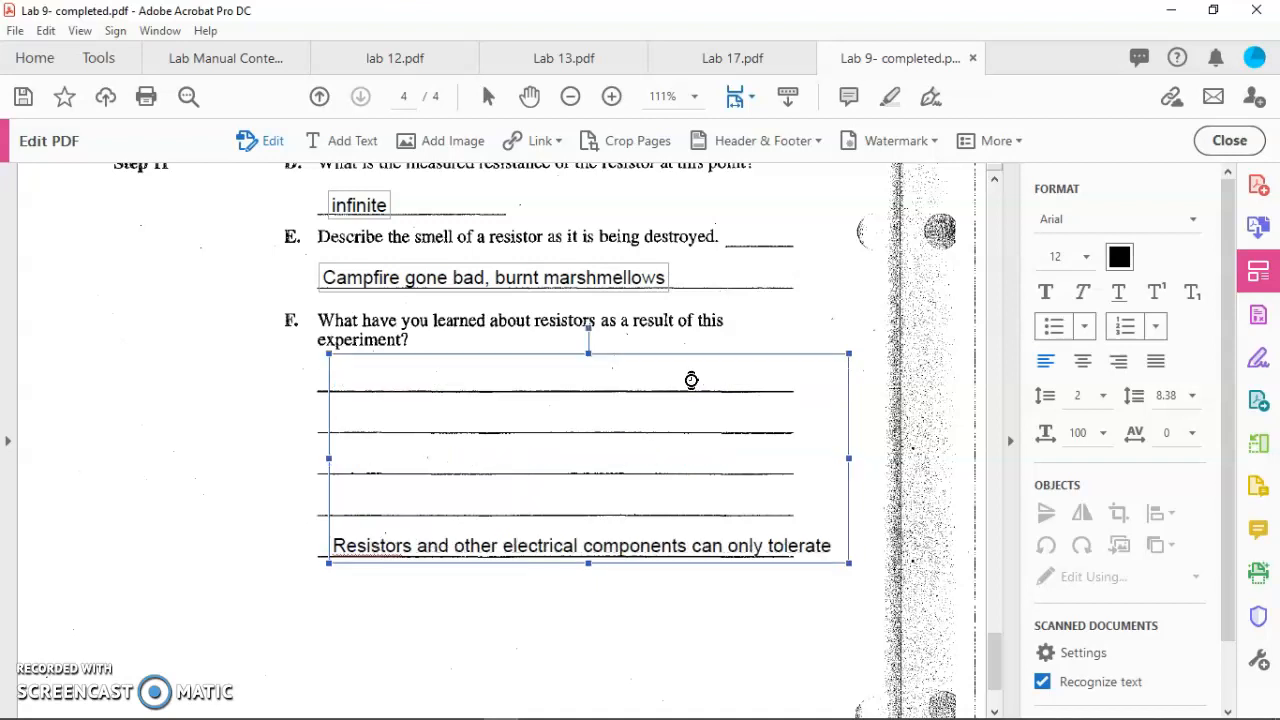
key(ctrl+z)
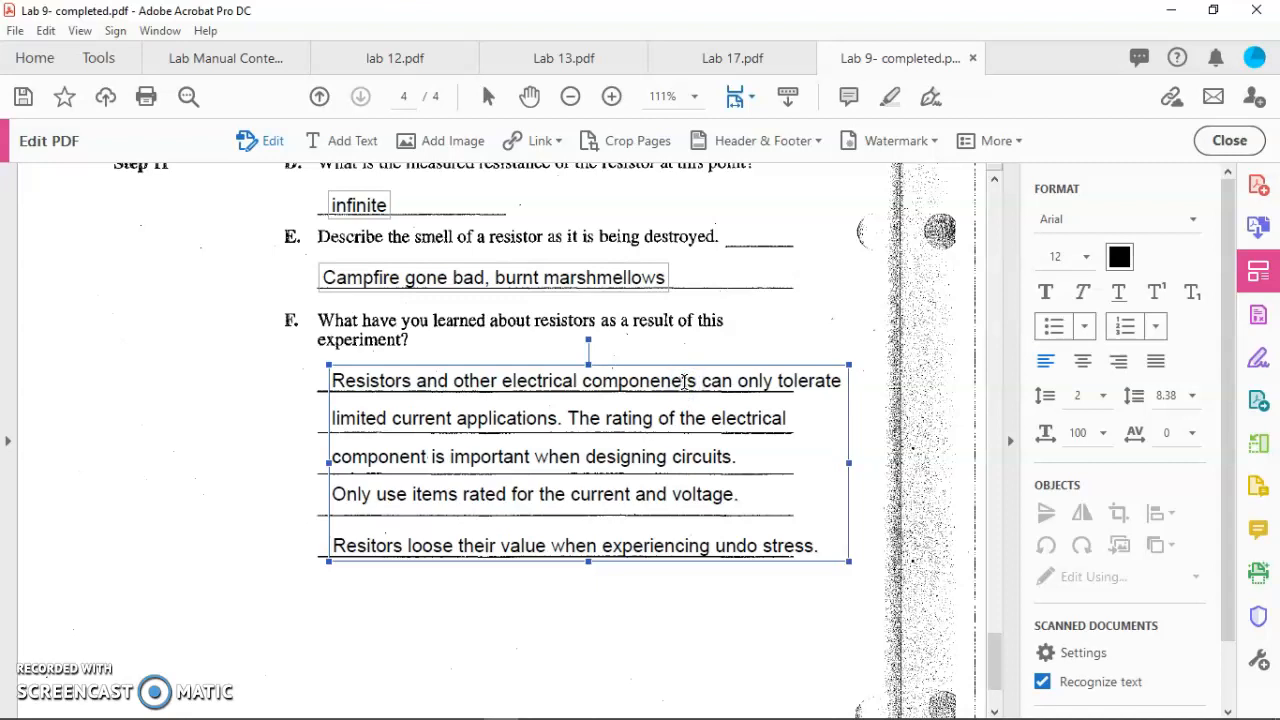
Replace the misspelled "componenets" with the suggested spelling "components" in the first line of answer F.
click(41, 679)
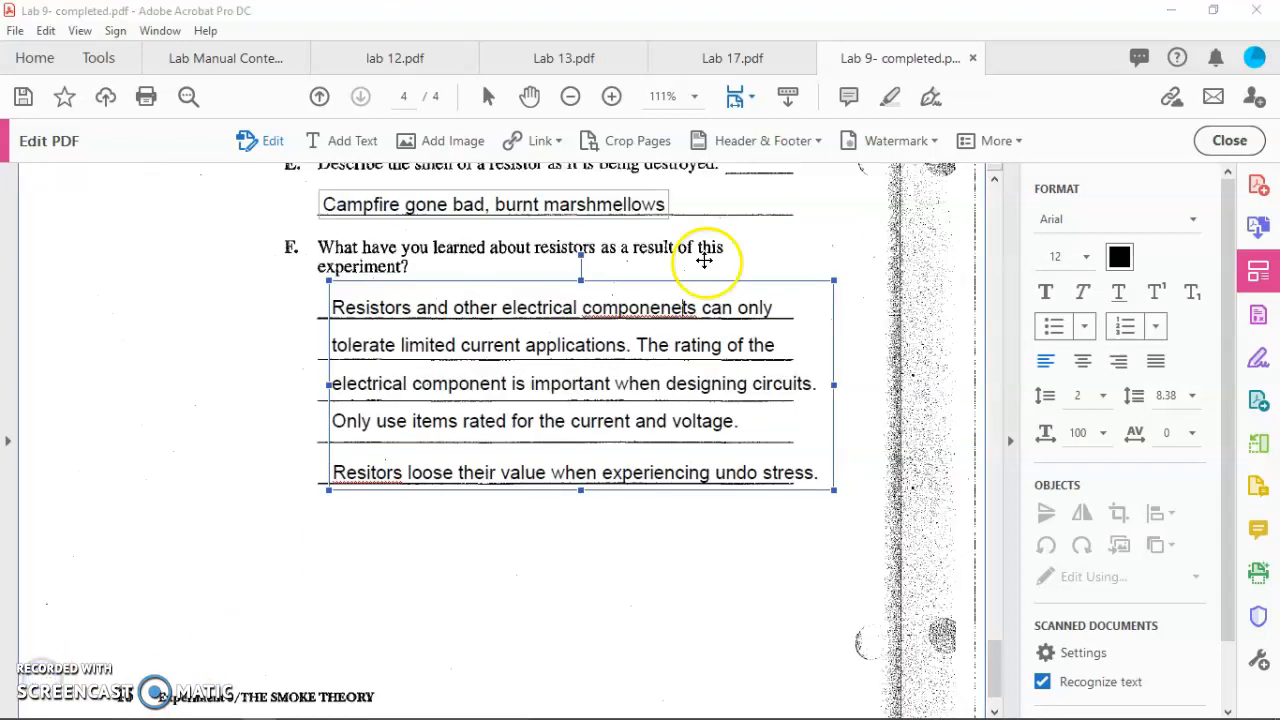
right_click(640, 310)
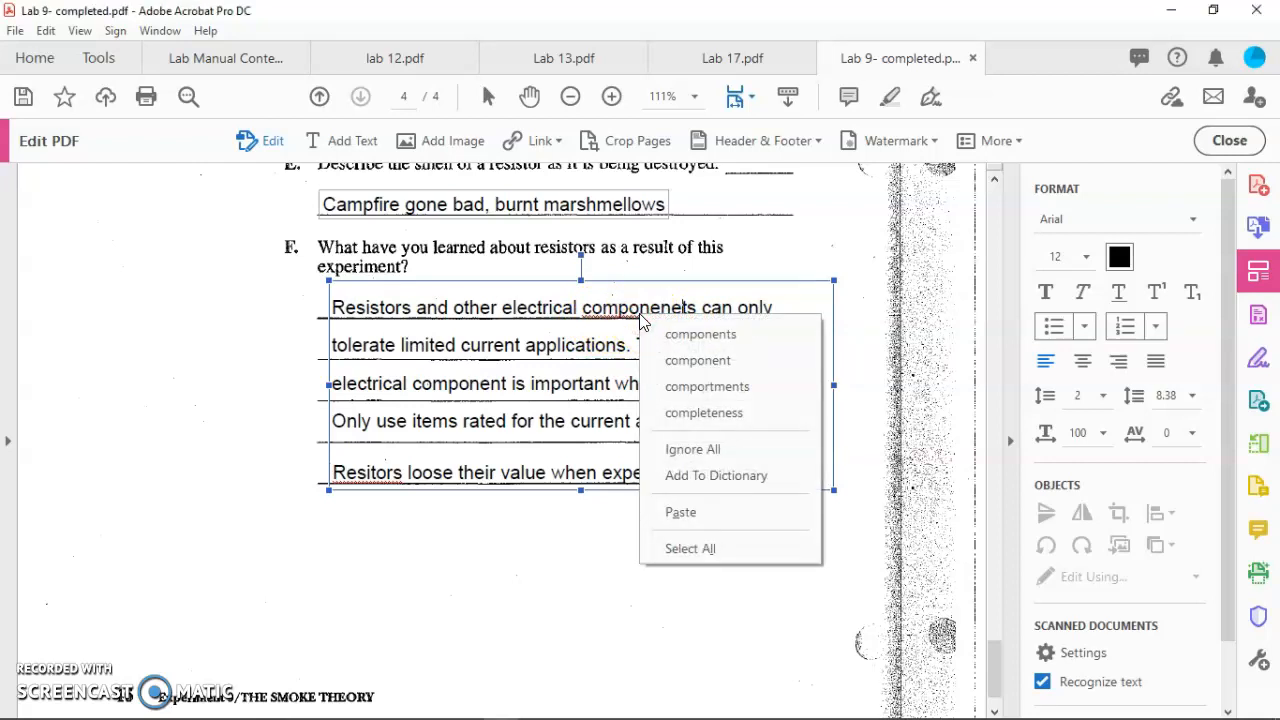
click(674, 334)
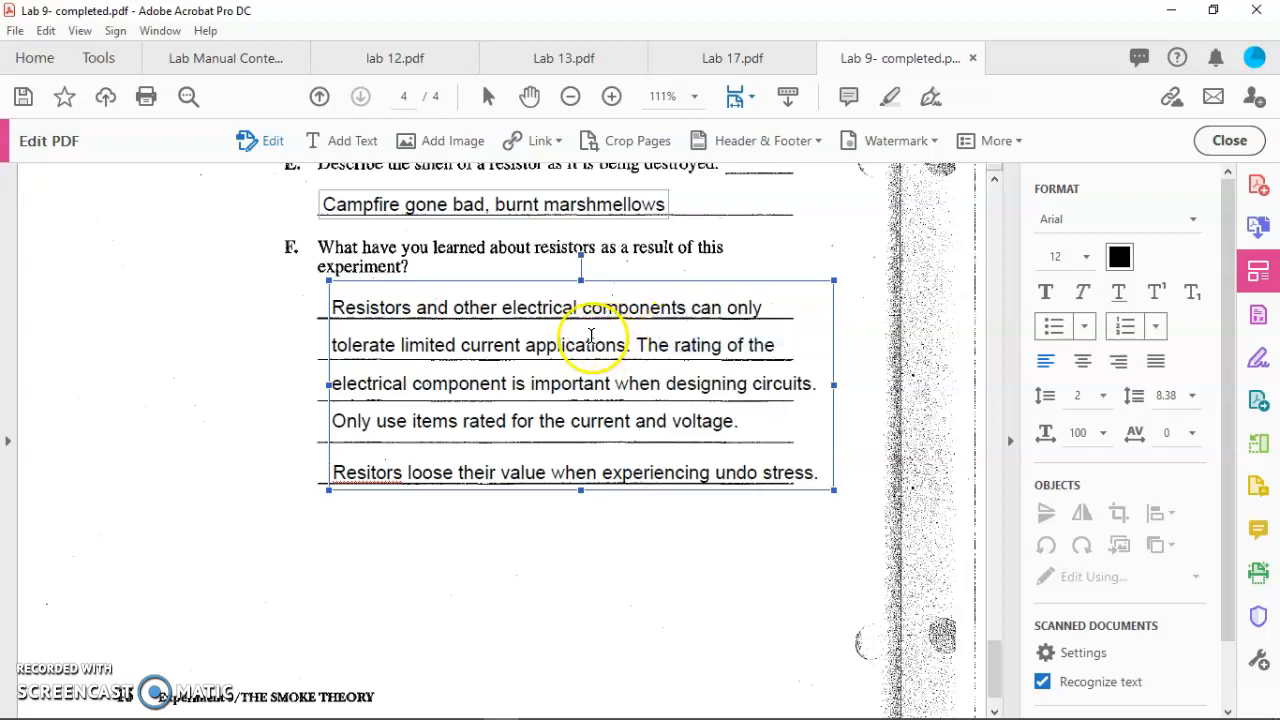
Correct "Resitors" to "Resistors" and "loose" to "lose" in the last line of answer F.
right_click(368, 478)
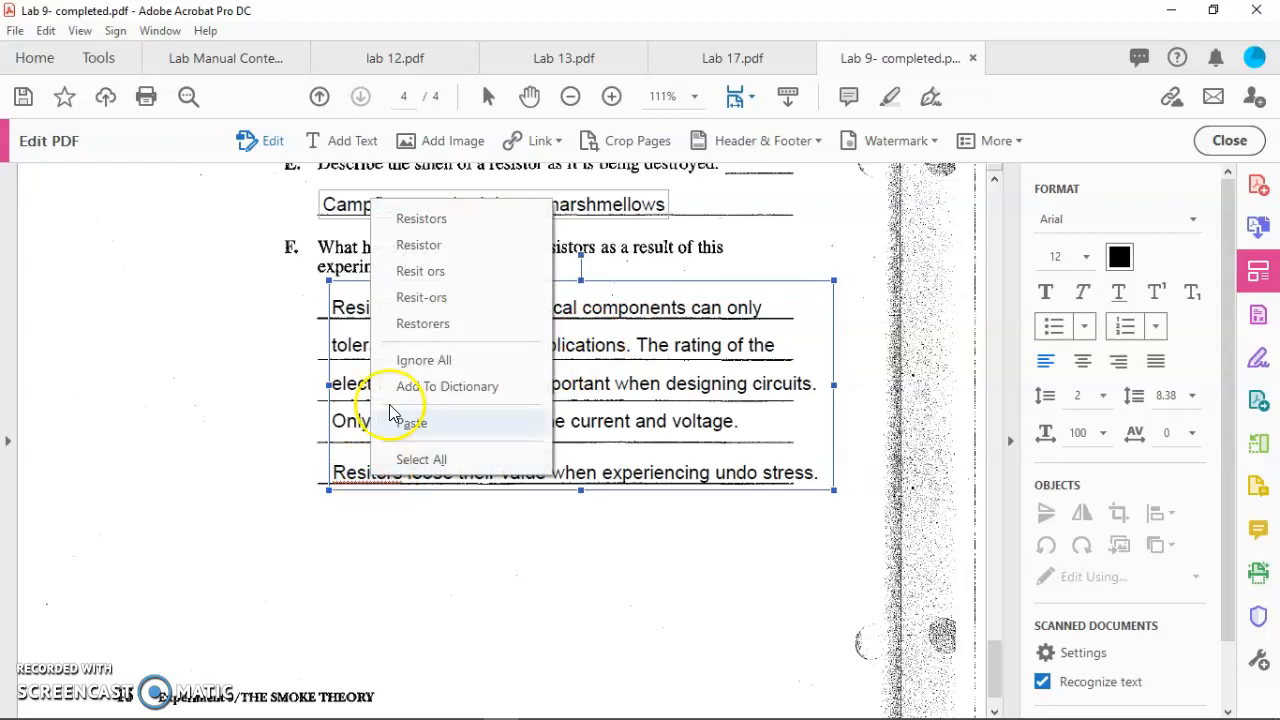
click(416, 217)
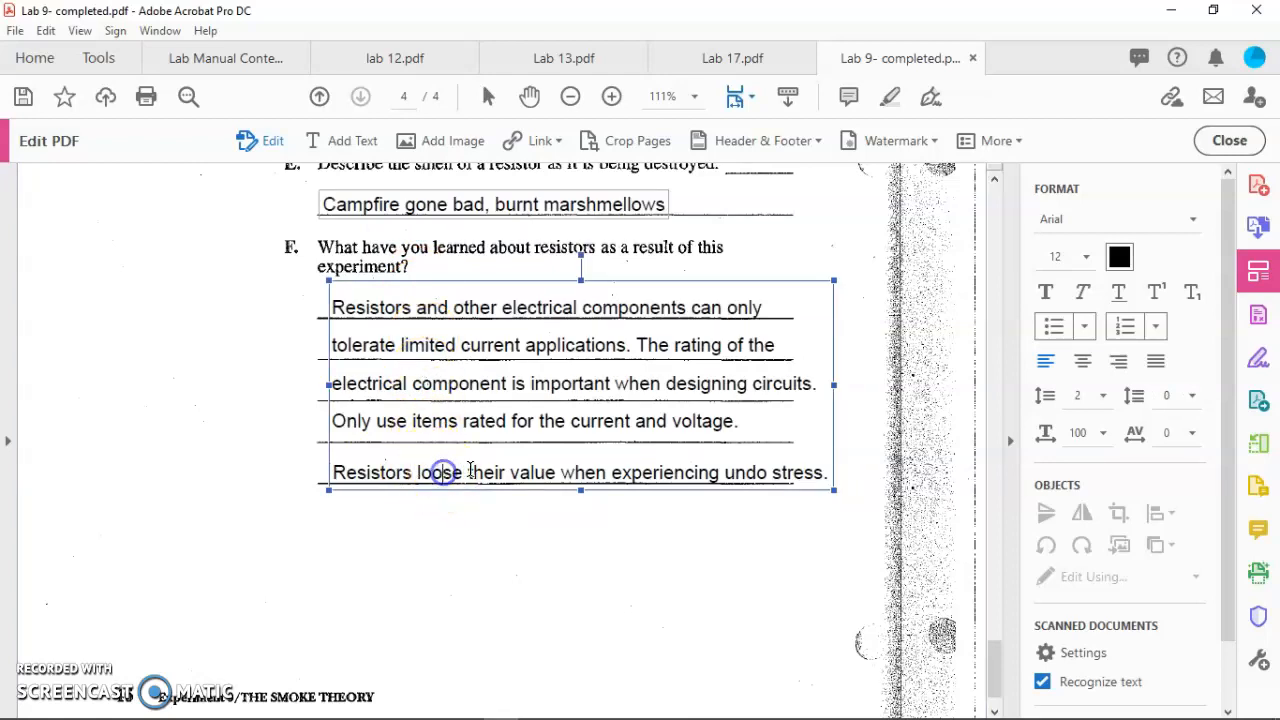
key(BackSpace)
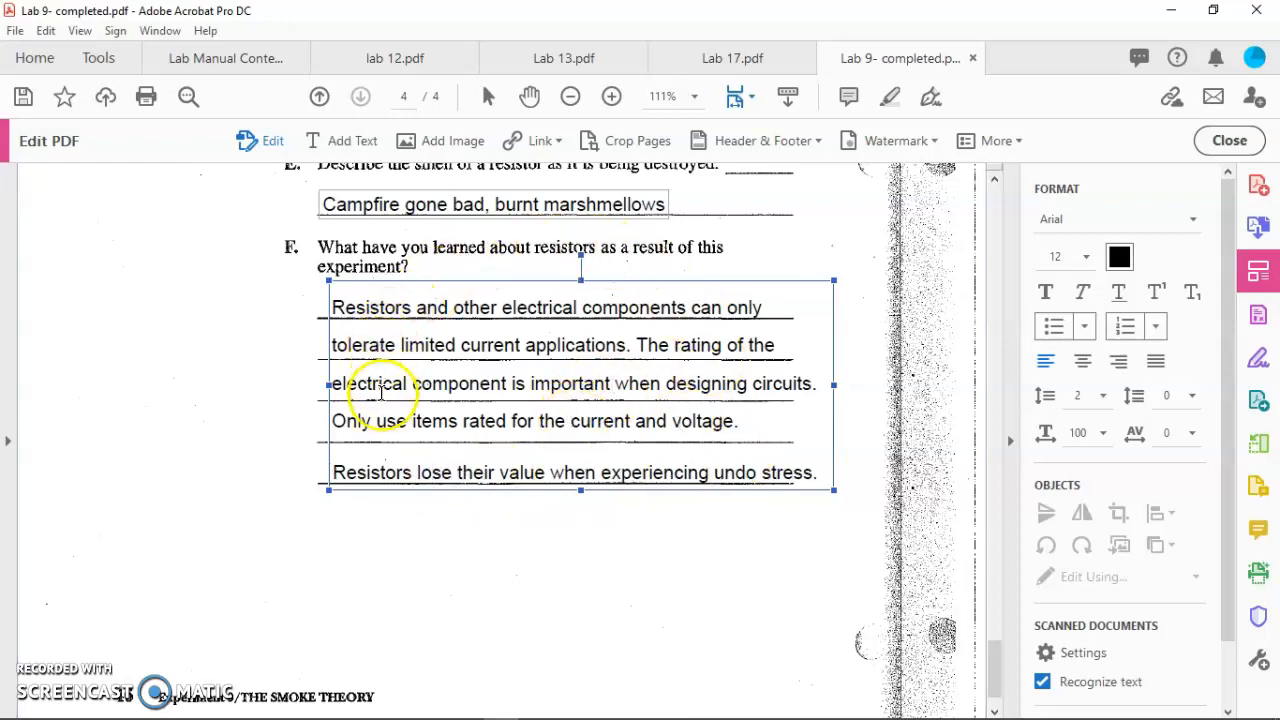
click(364, 538)
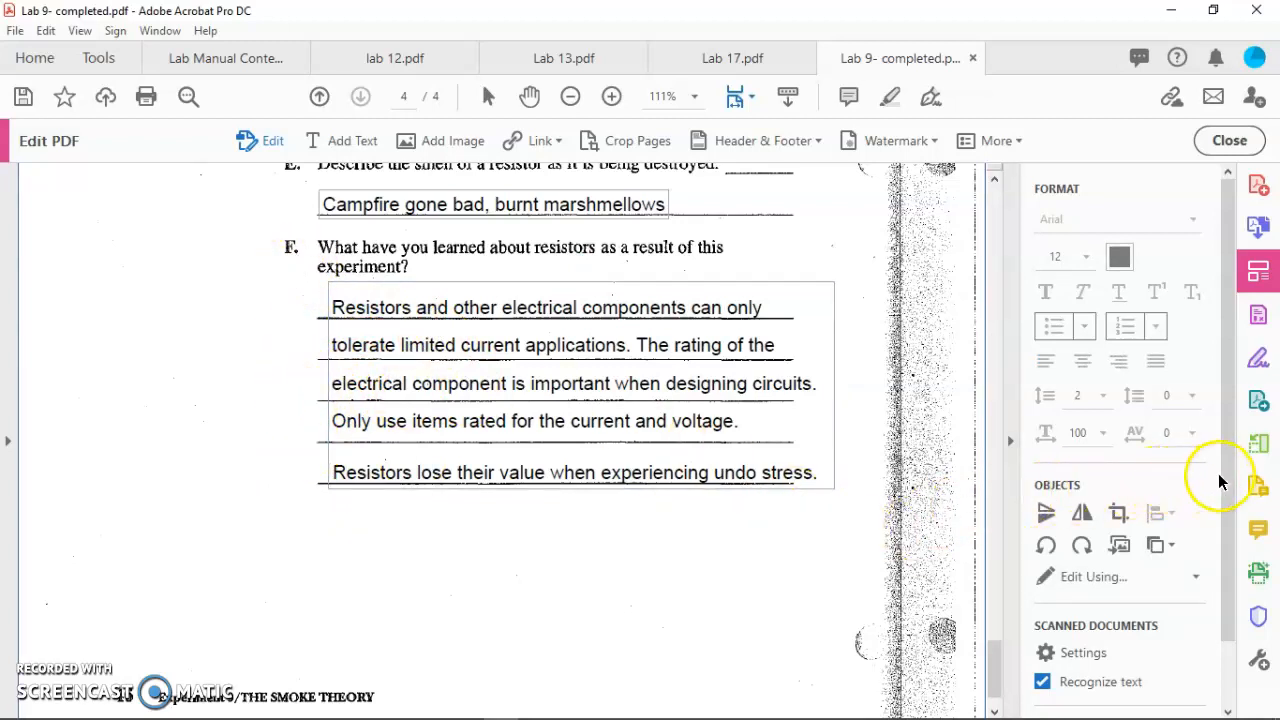
drag(1228, 474, 1228, 475)
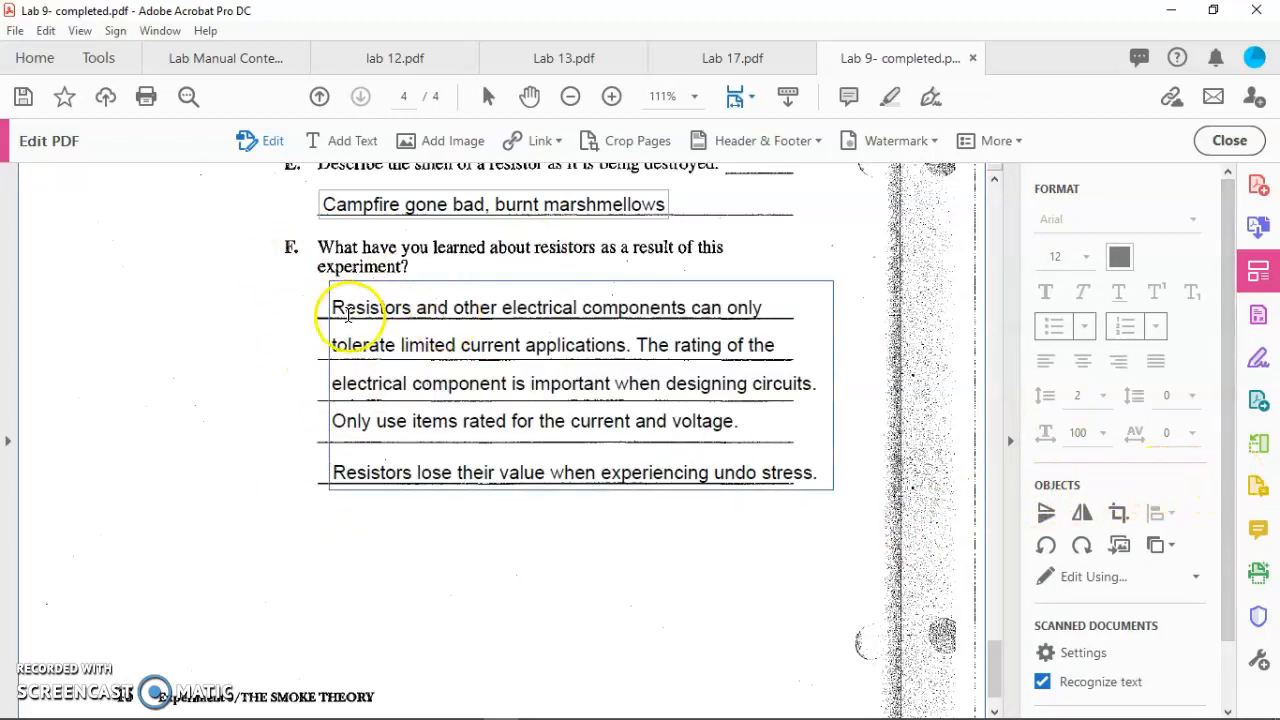
Set up a print job to the Adobe PDF printer containing only the current page.
click(145, 97)
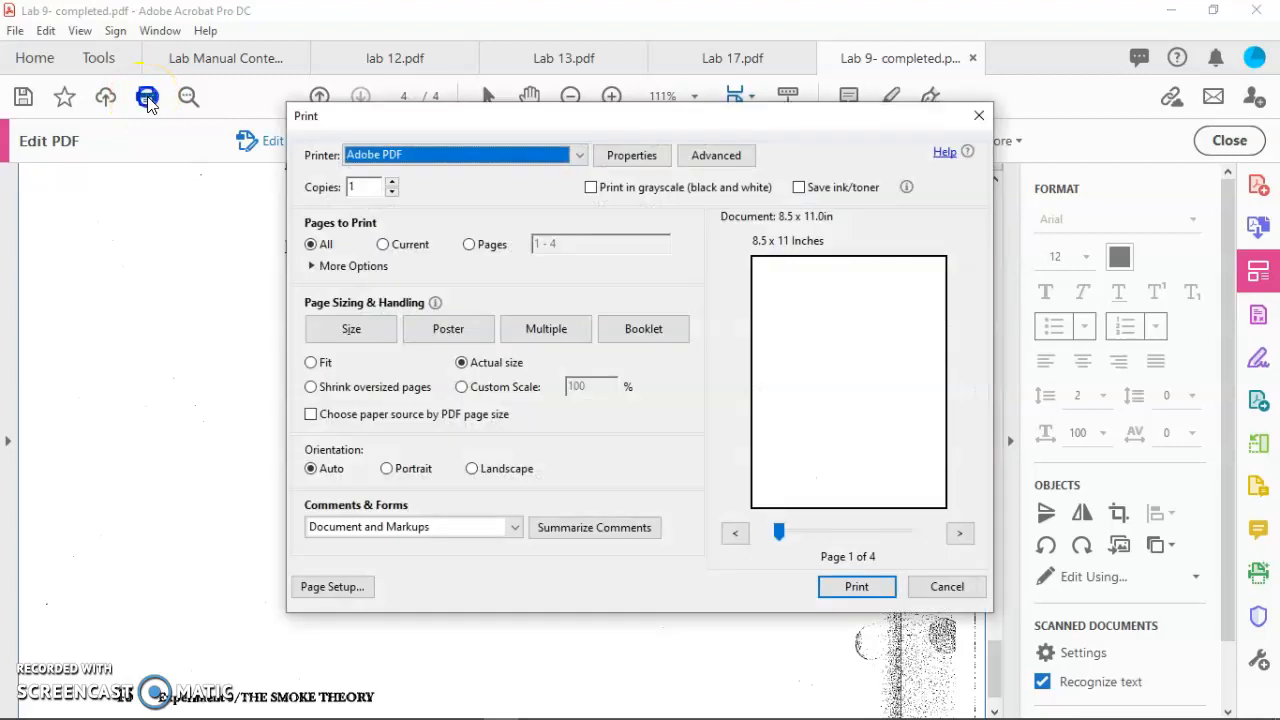
click(363, 152)
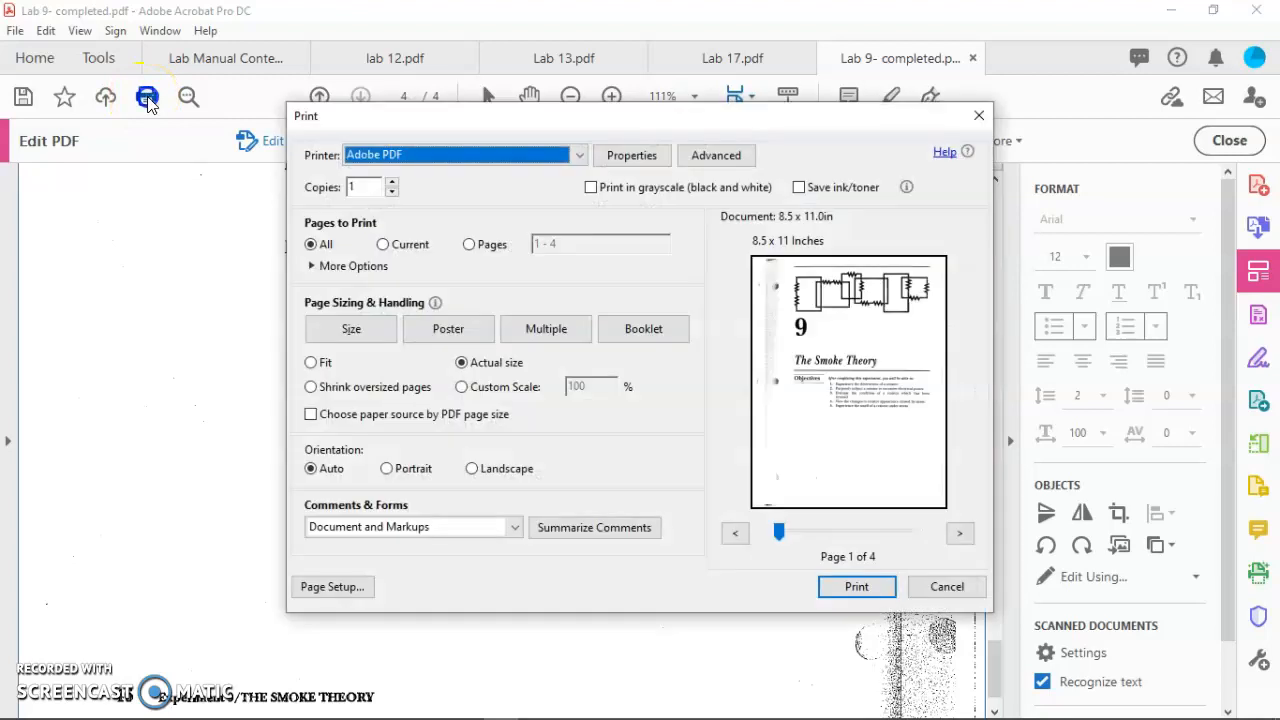
click(579, 155)
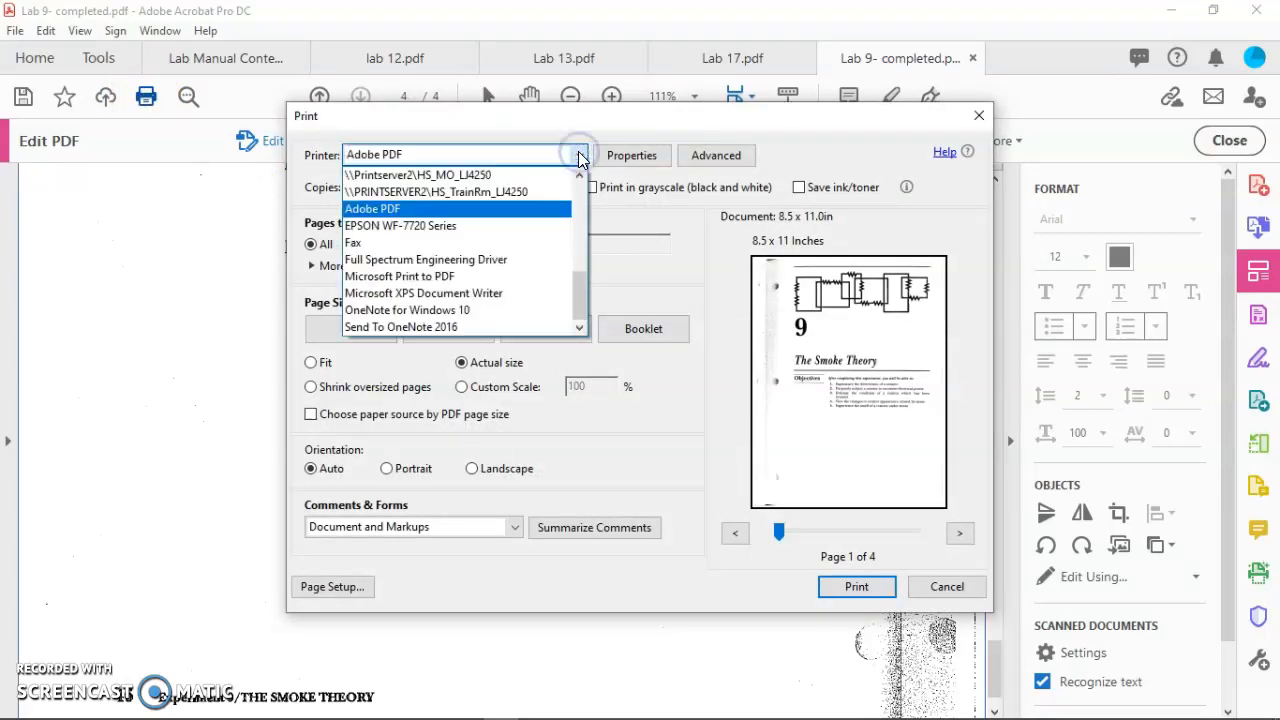
click(395, 209)
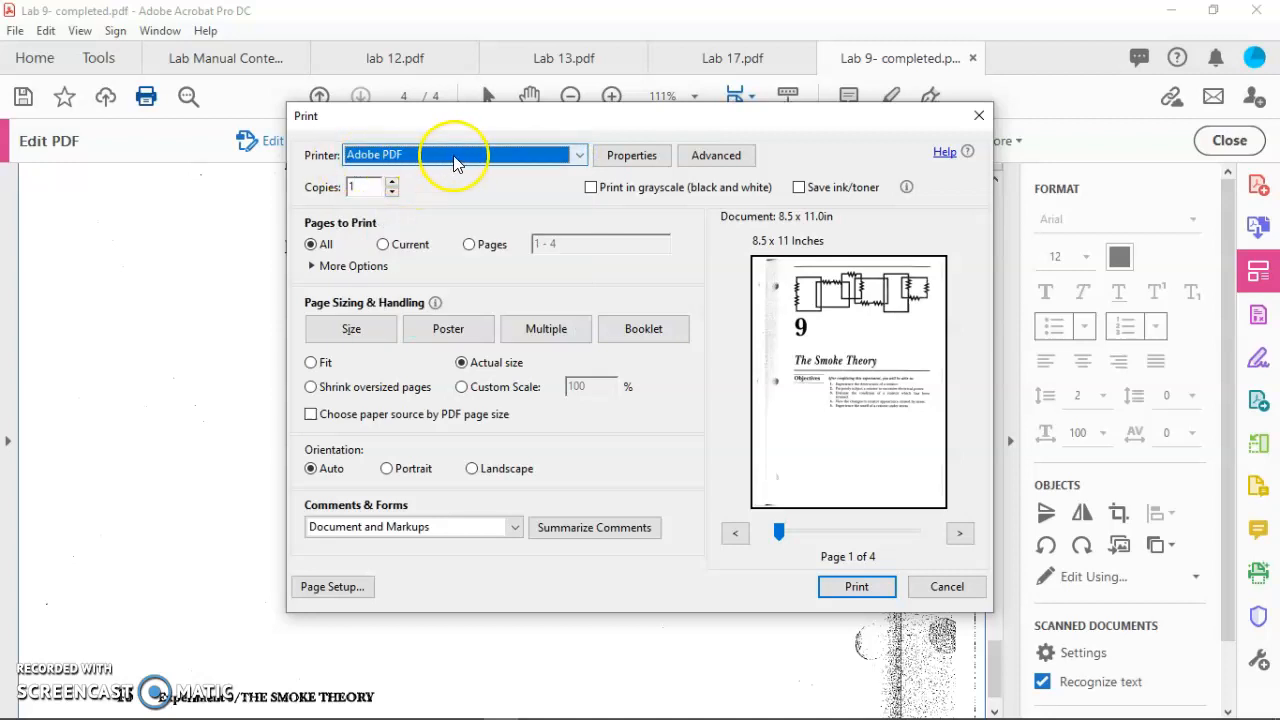
click(384, 245)
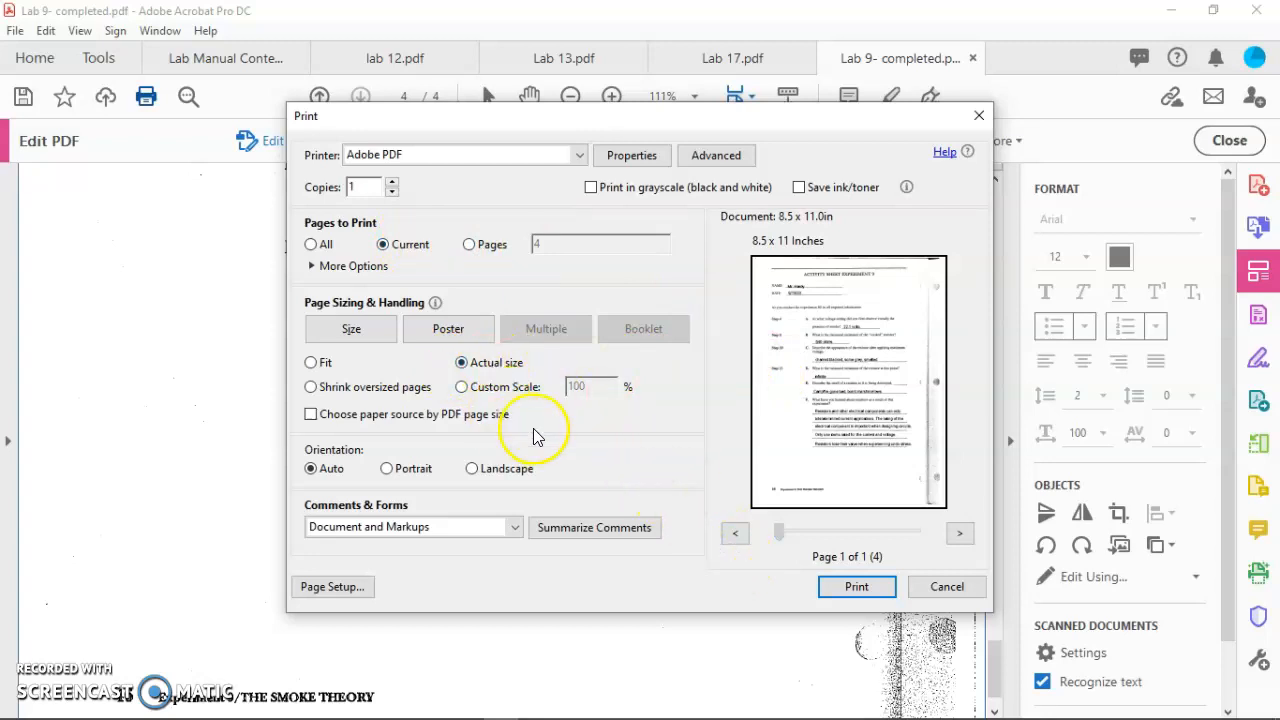
Print the page to a PDF in Downloads, naming the file "Lab 9-" followed by the person's surname.
click(857, 590)
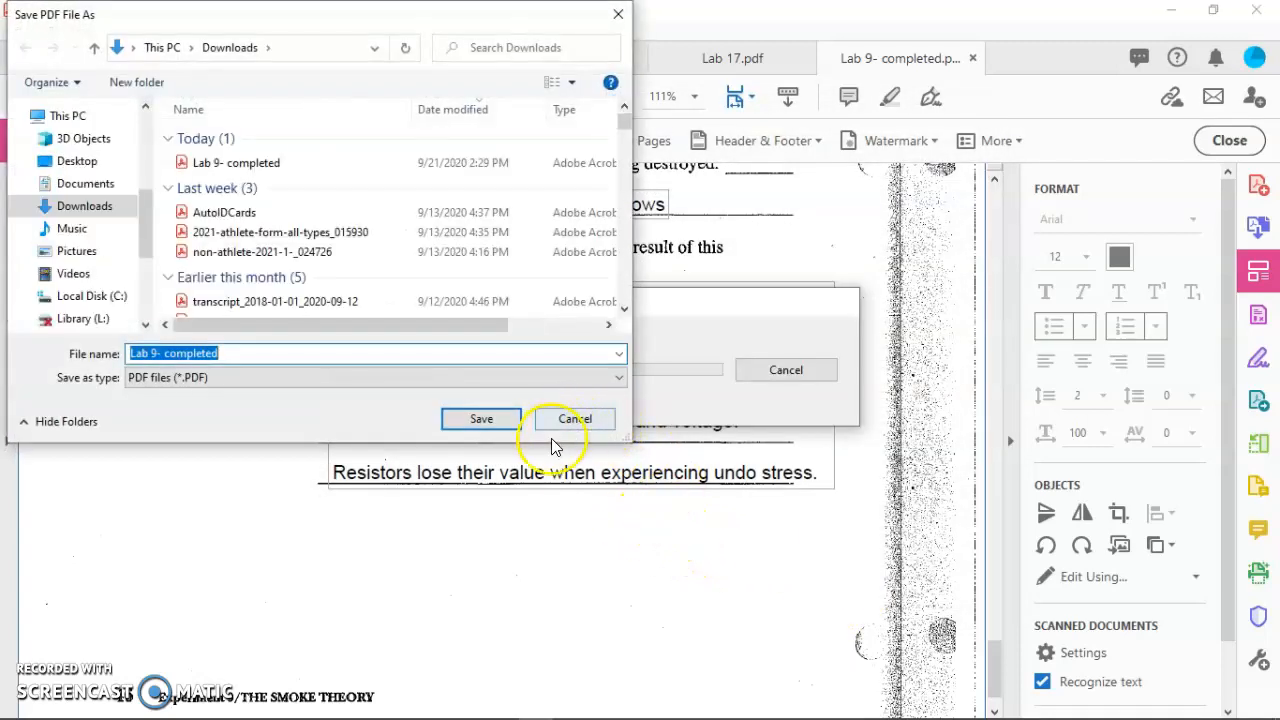
click(221, 352)
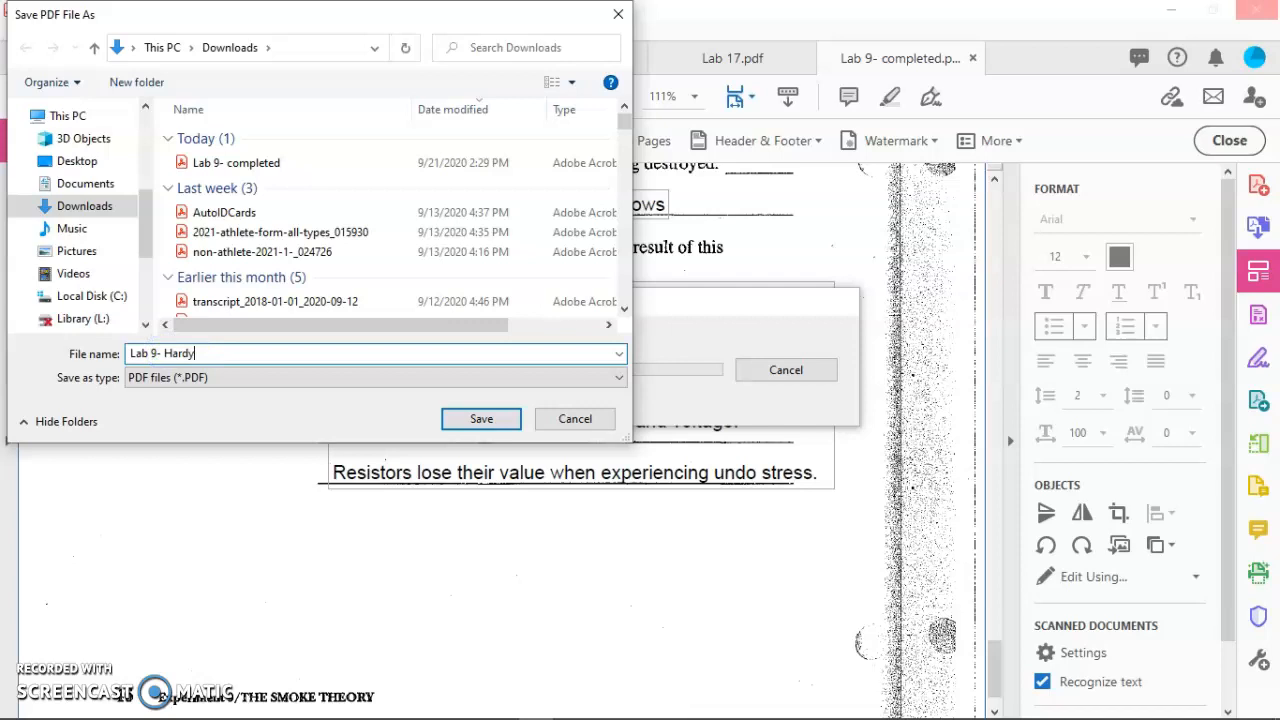
click(479, 419)
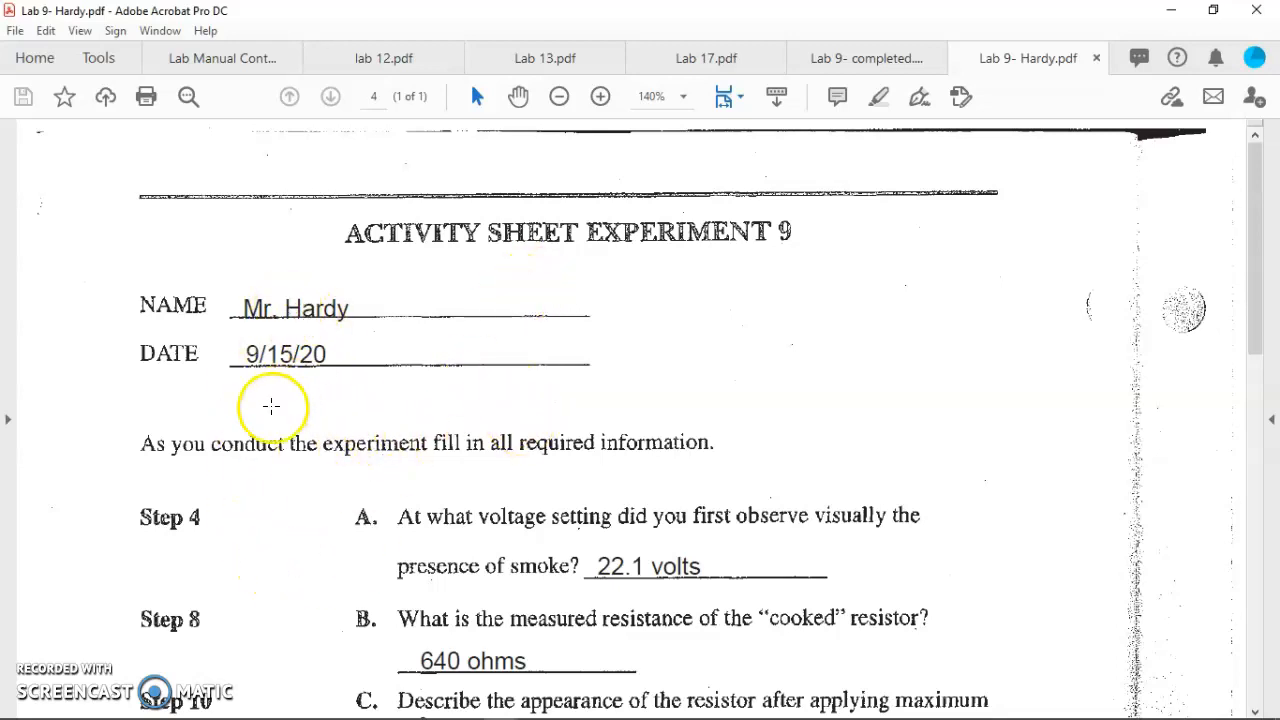
scroll(534, 480, down, 8)
scroll(533, 484, up, 10)
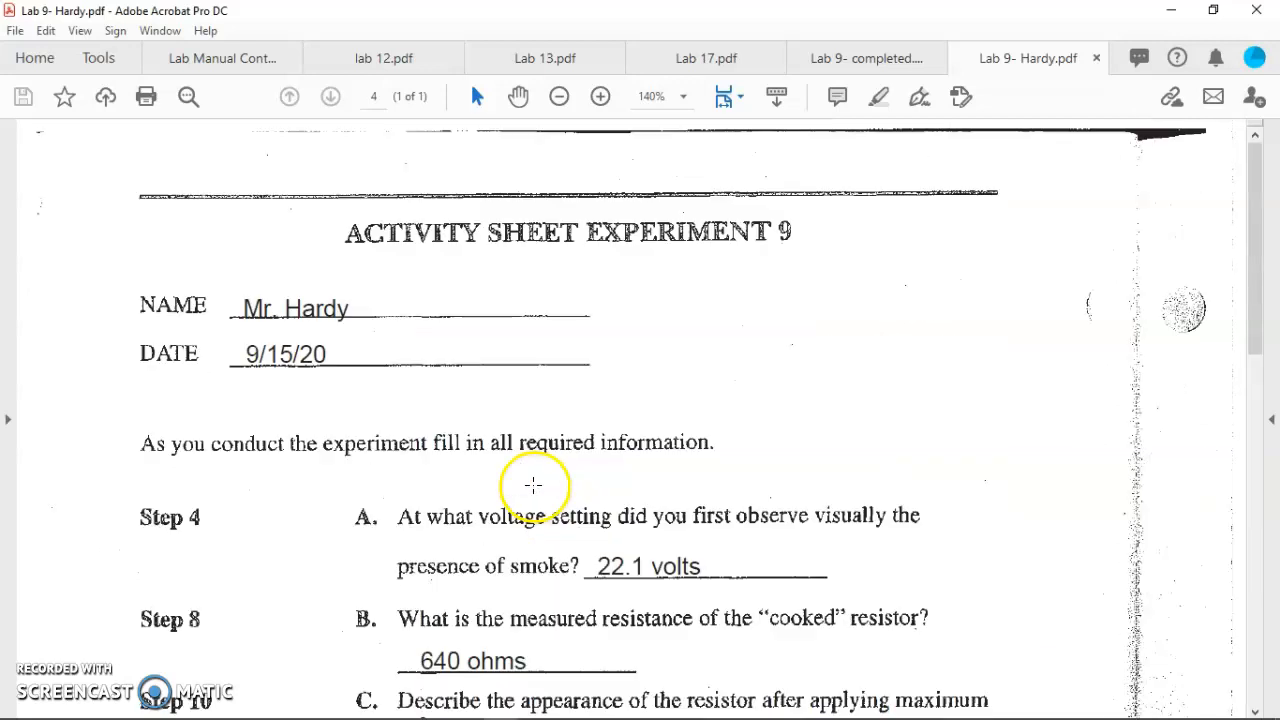
scroll(532, 485, down, 5)
scroll(532, 485, up, 5)
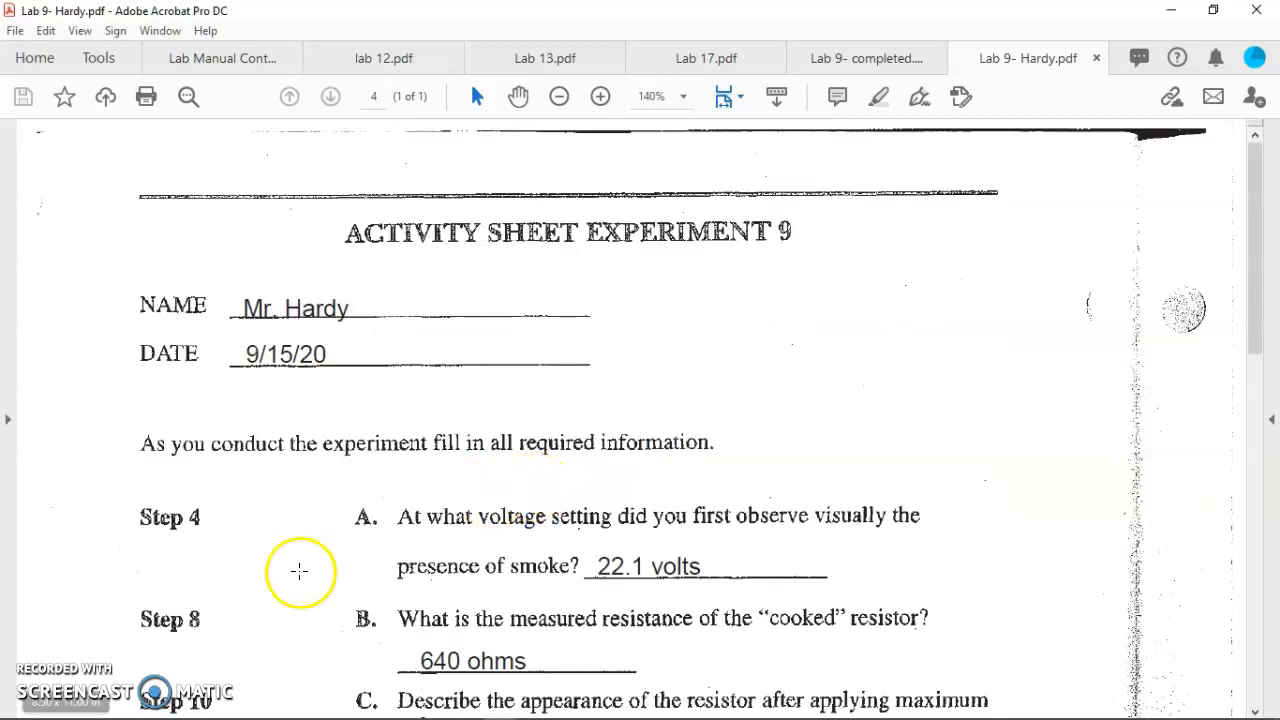